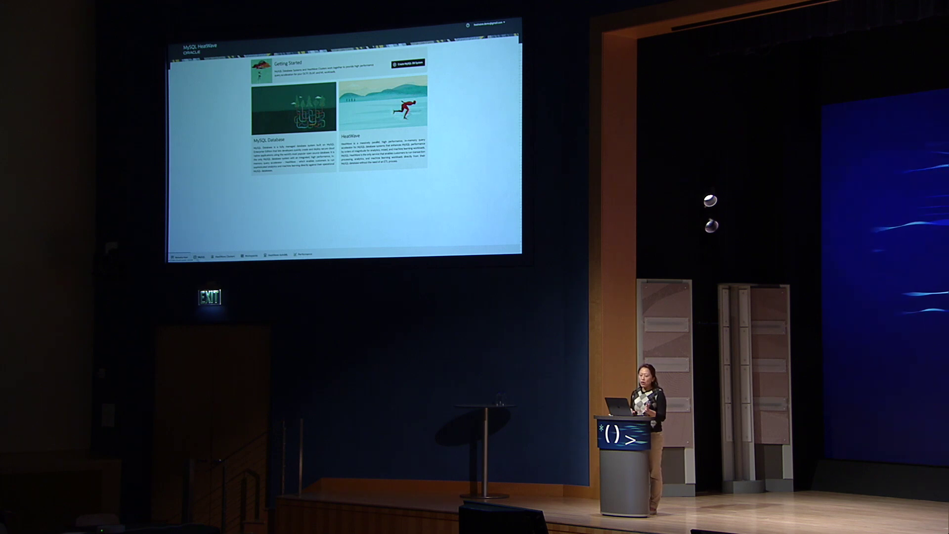
Step: Review the HeatWave-demo DB system's details in an enlarged details pane, plus the list of available MySQL configurations
left_click(200, 258)
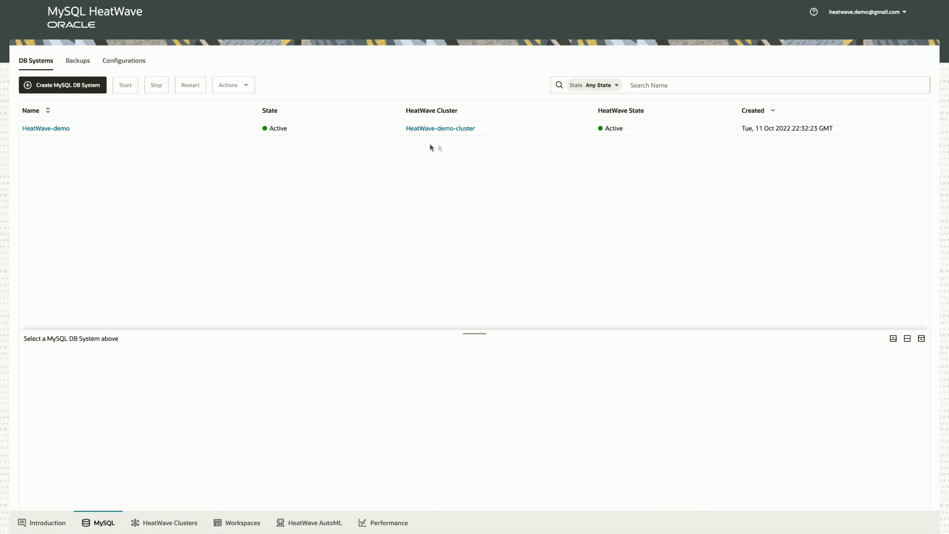
left_click(368, 132)
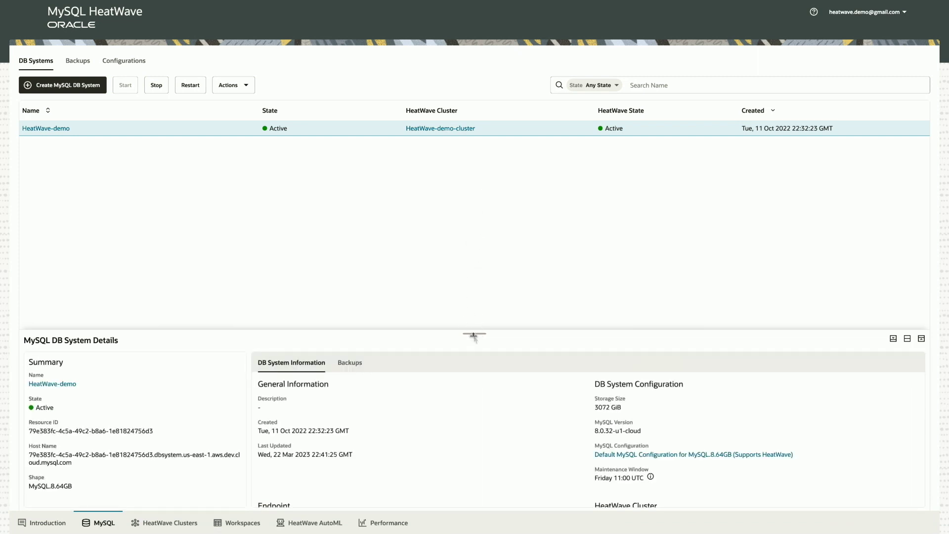
left_click_drag(474, 333, 486, 183)
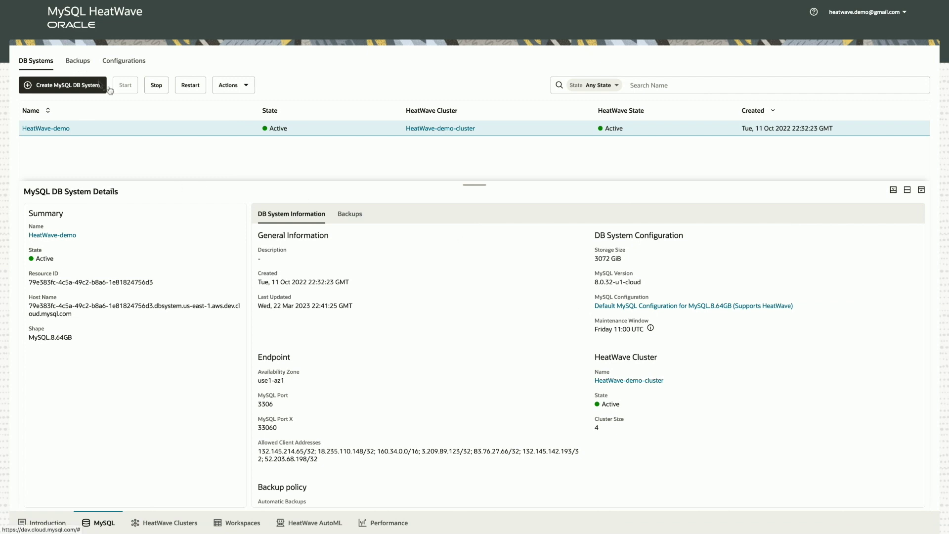
left_click(138, 65)
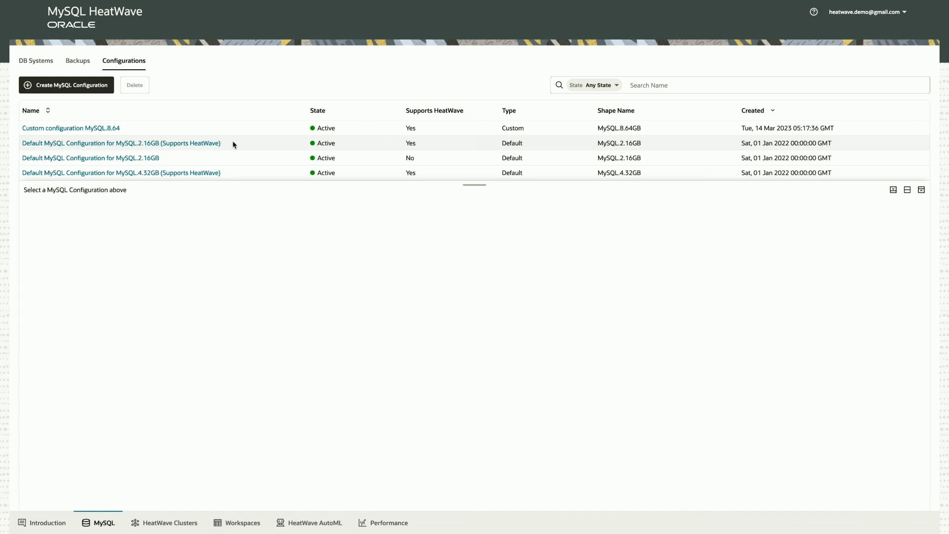
scroll(242, 154, "down", 2)
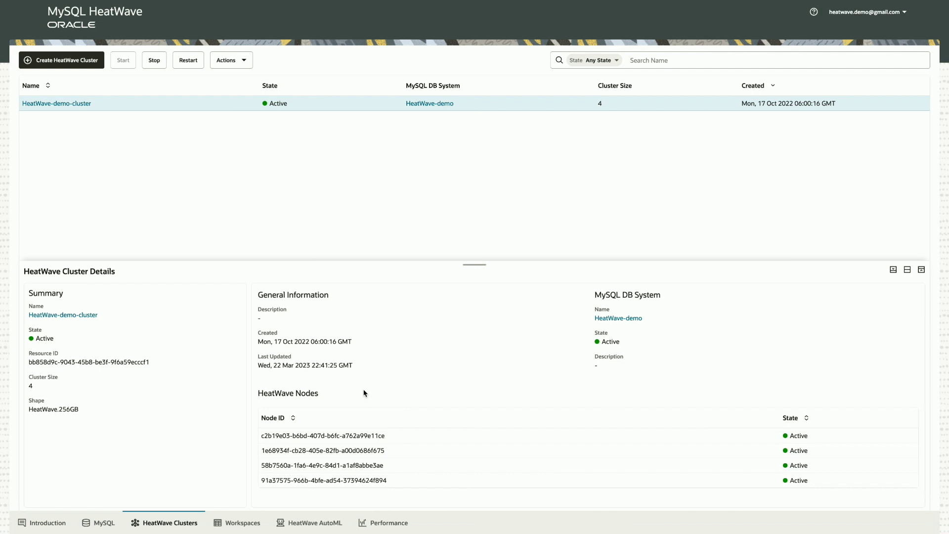
Step: Start creating a MySQL DB system and HeatWave cluster, and set the availability zone placement to Manual
left_click(105, 525)
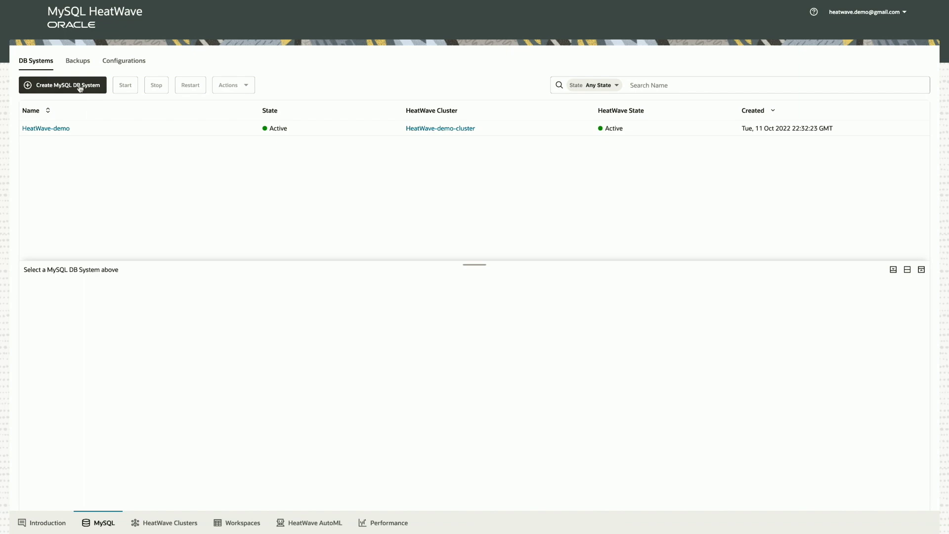
left_click(79, 87)
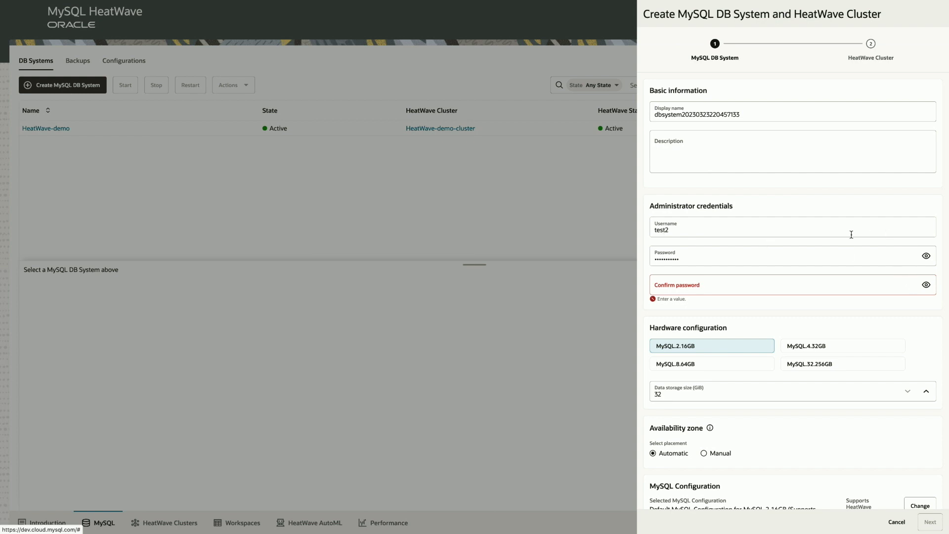
scroll(816, 348, "down", 3)
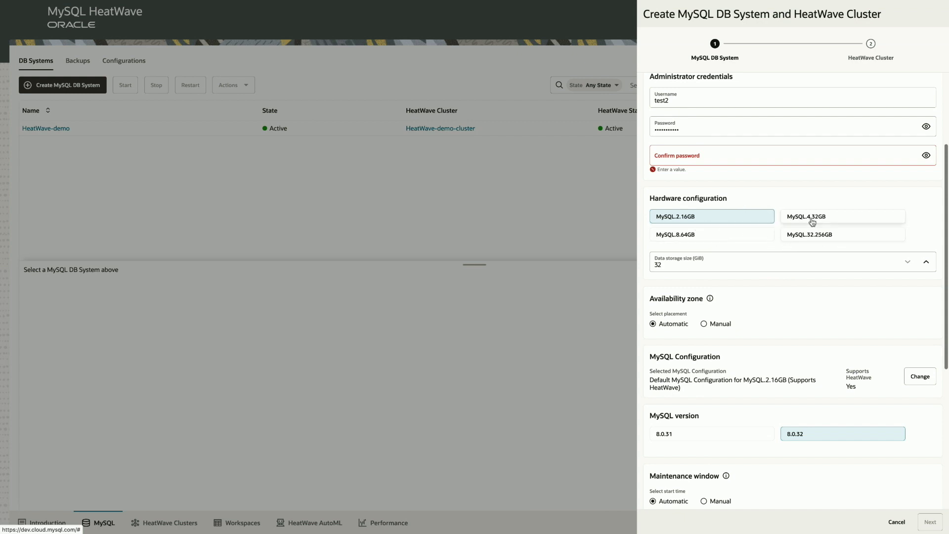
scroll(811, 247, "down", 2)
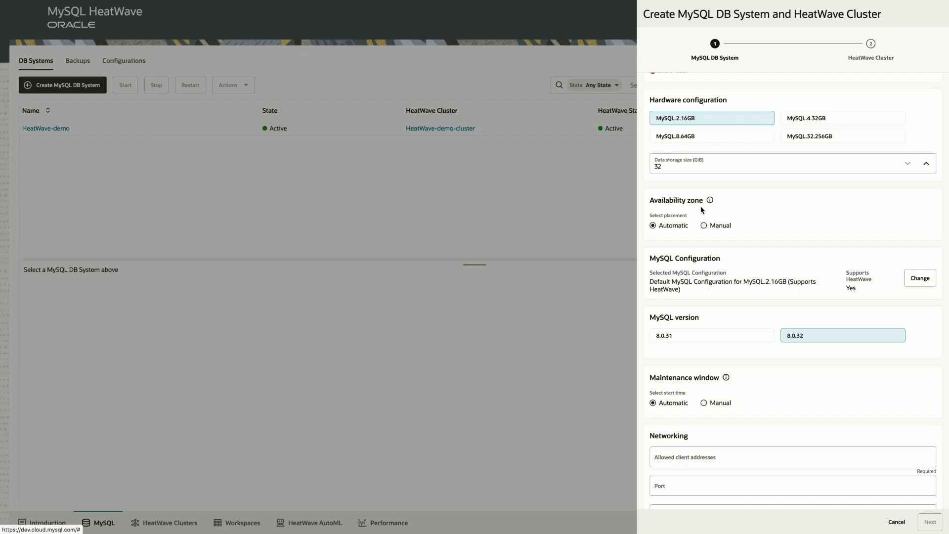
left_click(703, 226)
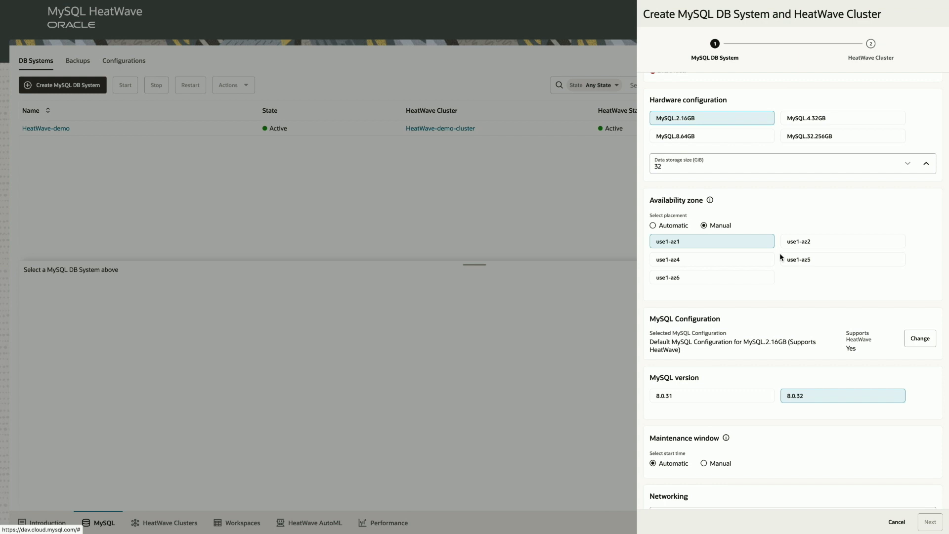
Step: Review the MySQL configuration, version, maintenance window, networking and backup policy settings in the creation form
scroll(746, 312, "down", 3)
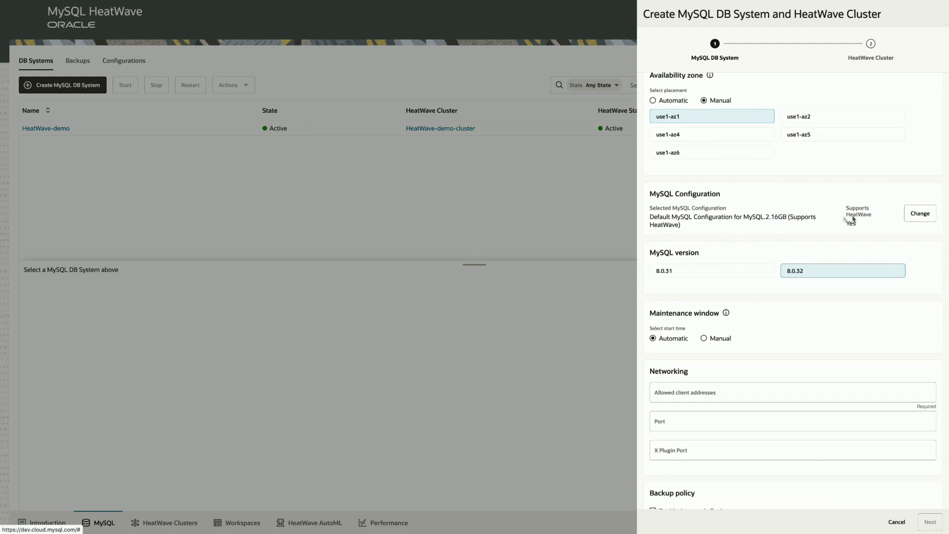
scroll(721, 297, "down", 2)
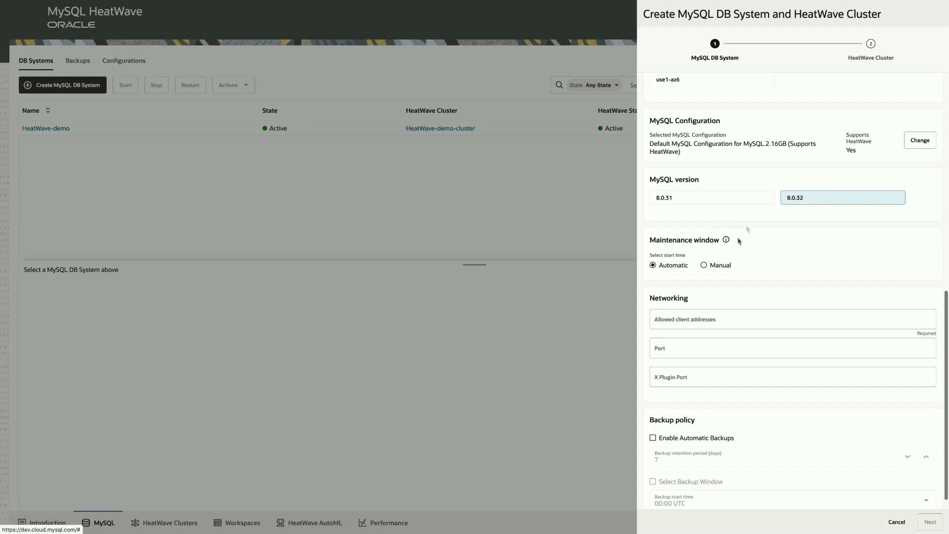
scroll(754, 390, "down", 1)
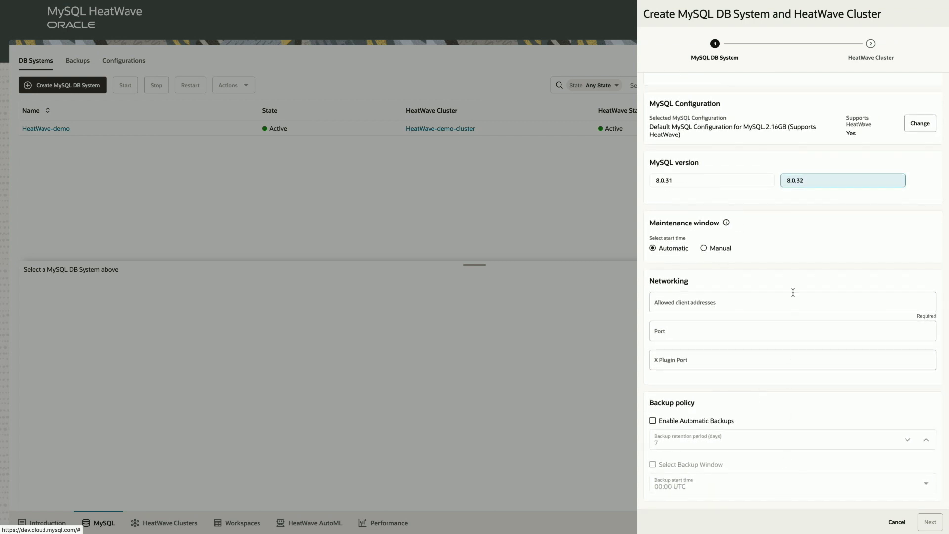
scroll(793, 292, "up", 10)
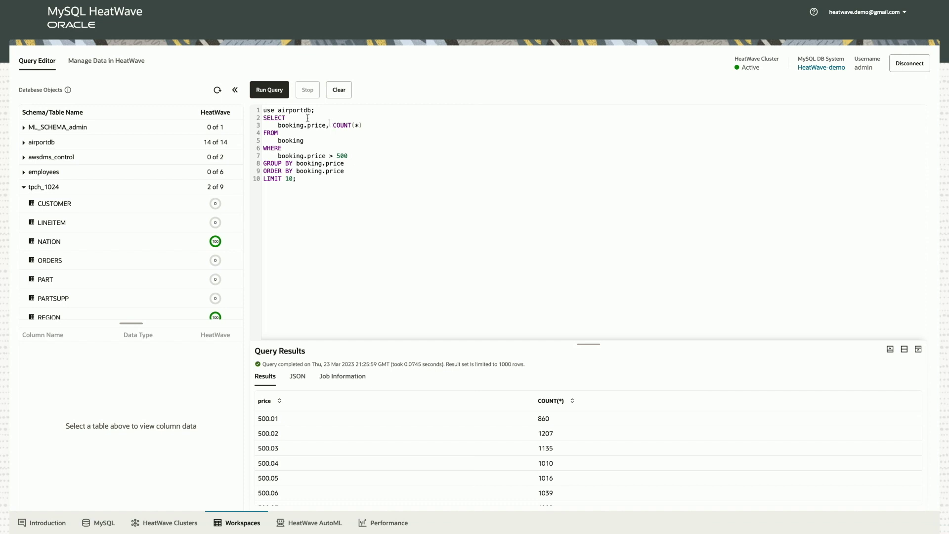
Step: Preview the Autopilot parallel load of the whole tpch_1024 schema into HeatWave, and cancel without loading the tables
left_click(129, 61)
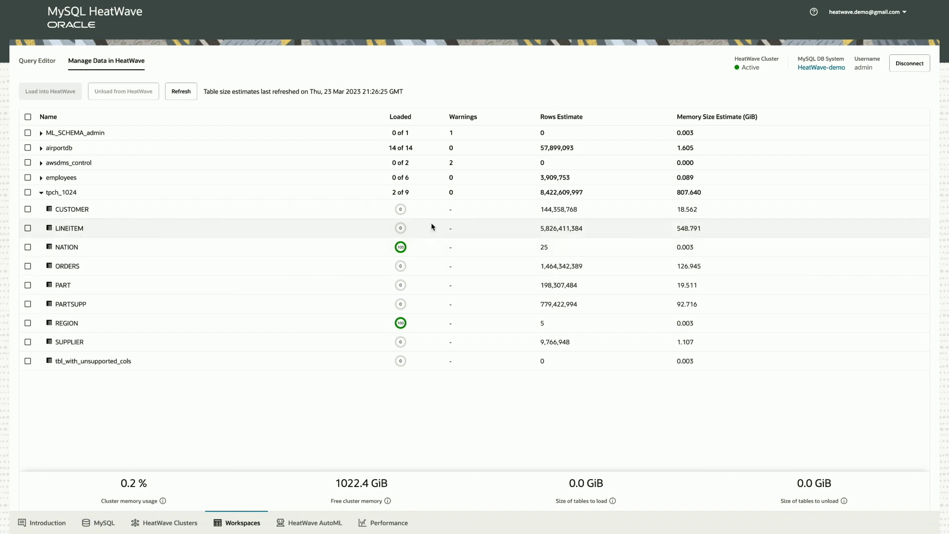
left_click(28, 192)
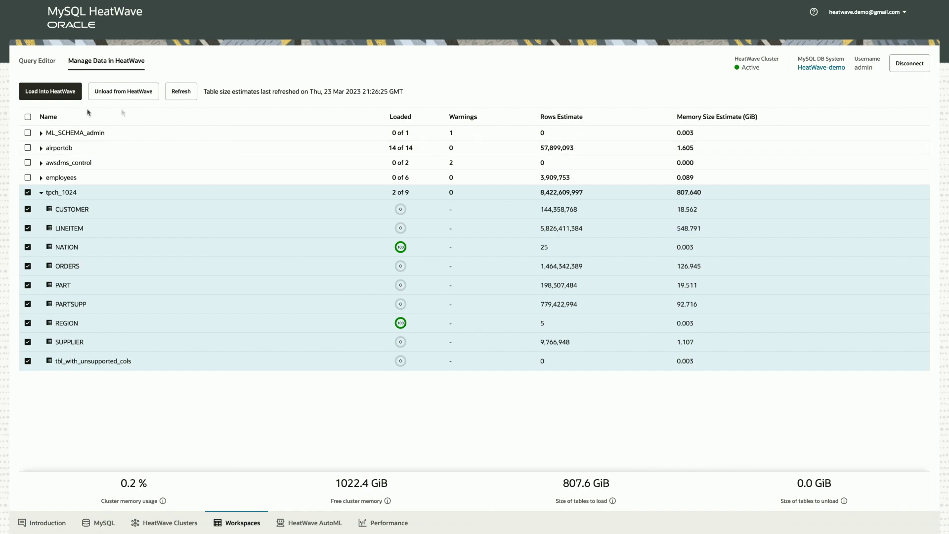
left_click(57, 96)
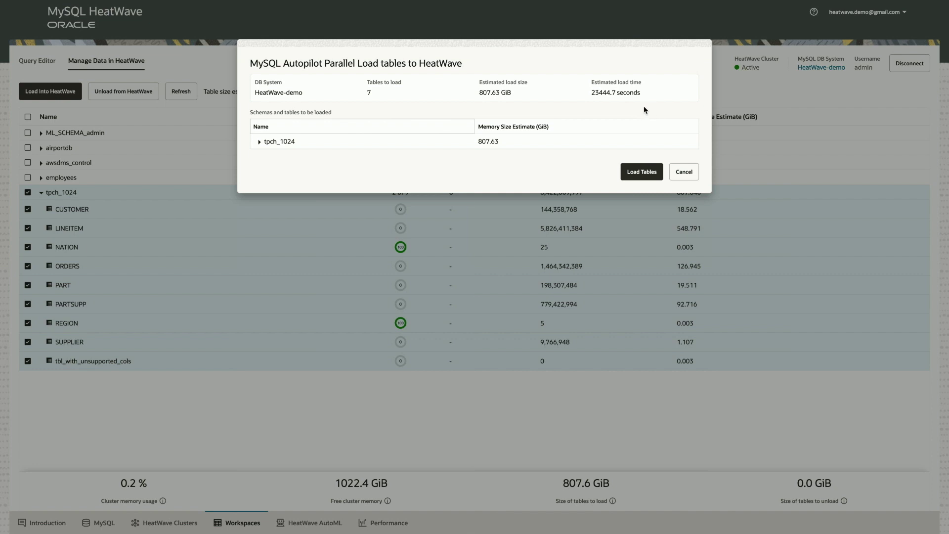
left_click(684, 172)
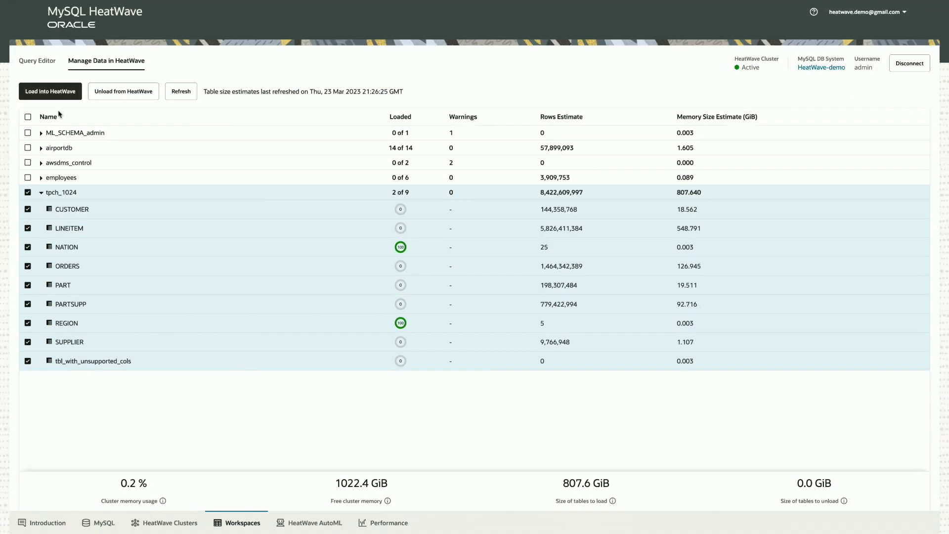
Step: Inspect the columns of the NATION table in tpch_1024 and their HeatWave load status from the query editor
left_click(42, 63)
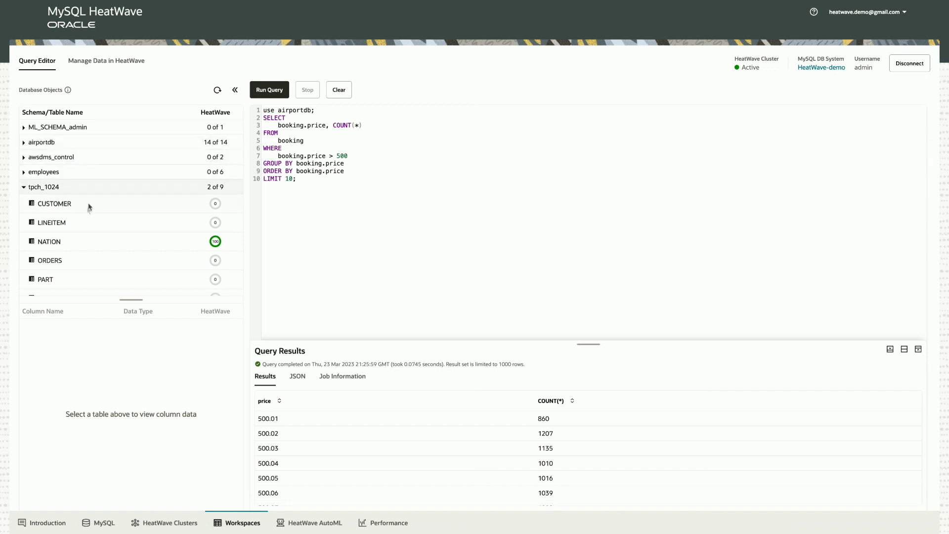
left_click(125, 243)
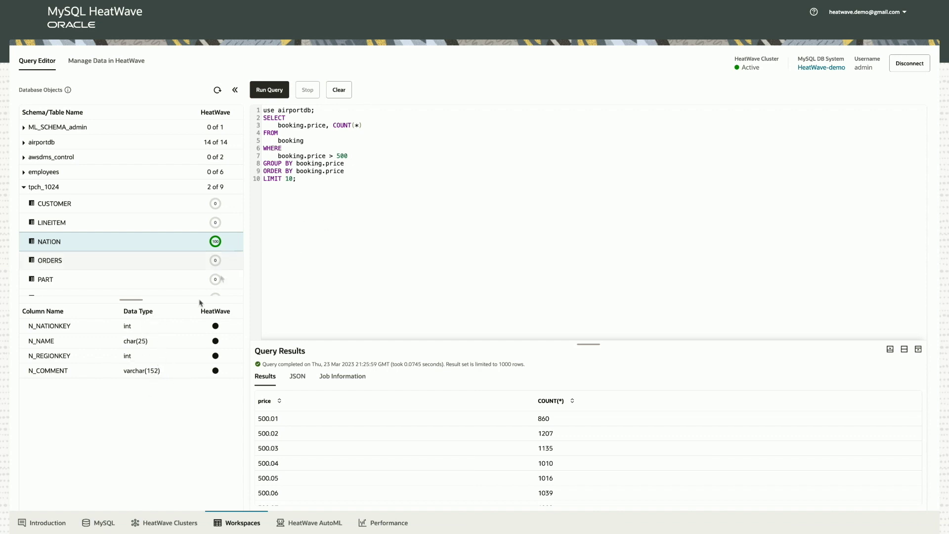
mouse_move(218, 328)
Step: Expand the airportdb schema and run the existing query that counts bookings priced above 500
left_click(23, 144)
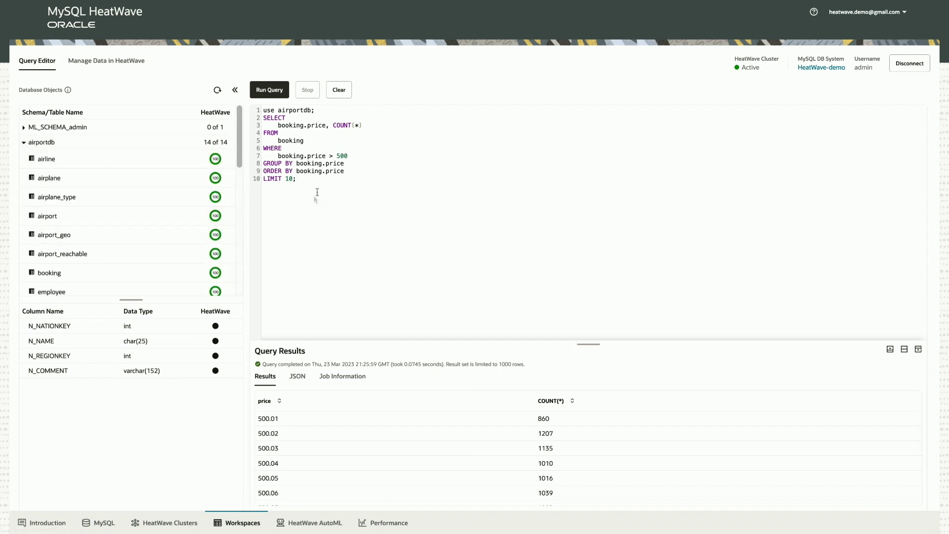
left_click(270, 89)
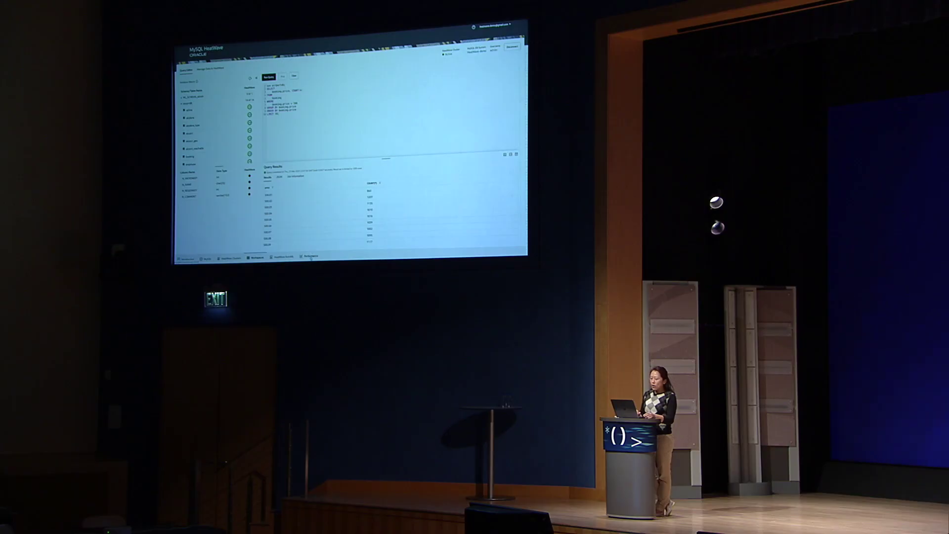
Step: Examine the cluster performance metrics for HeatWave memory, data dictionary, and MySQL CPU, memory, disk operations and connections
left_click(311, 257)
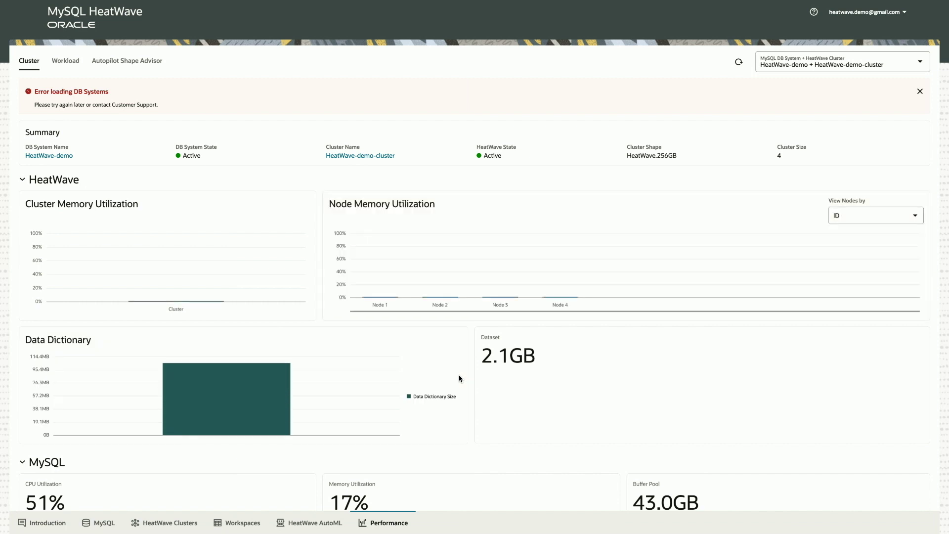
scroll(303, 363, "down", 1)
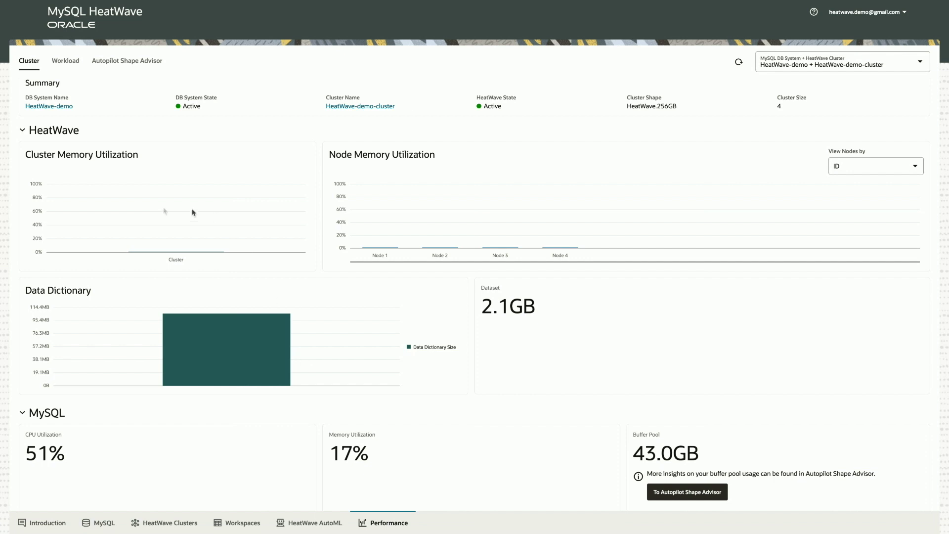
scroll(109, 180, "down", 3)
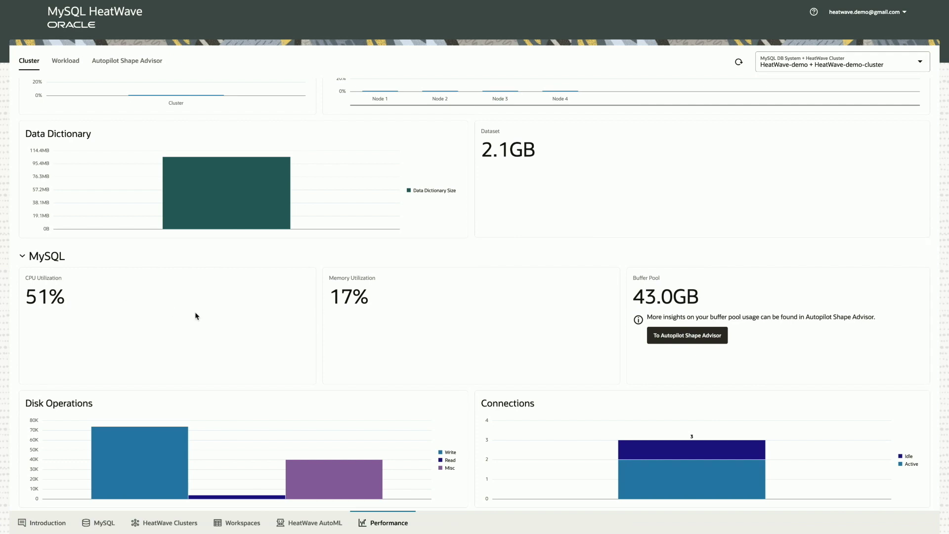
scroll(196, 315, "up", 4)
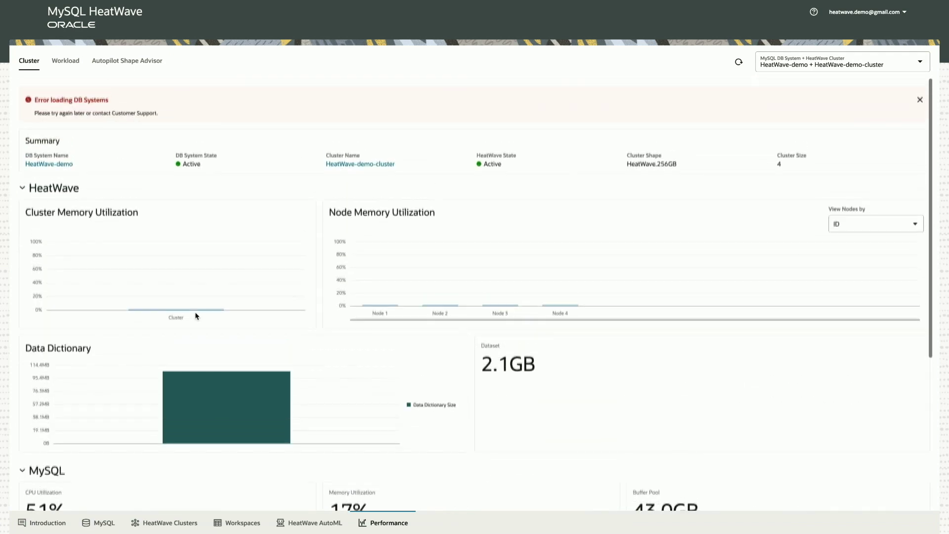
Step: Review the workload's recent query executions, view the full text of query 3 and close it
left_click(67, 62)
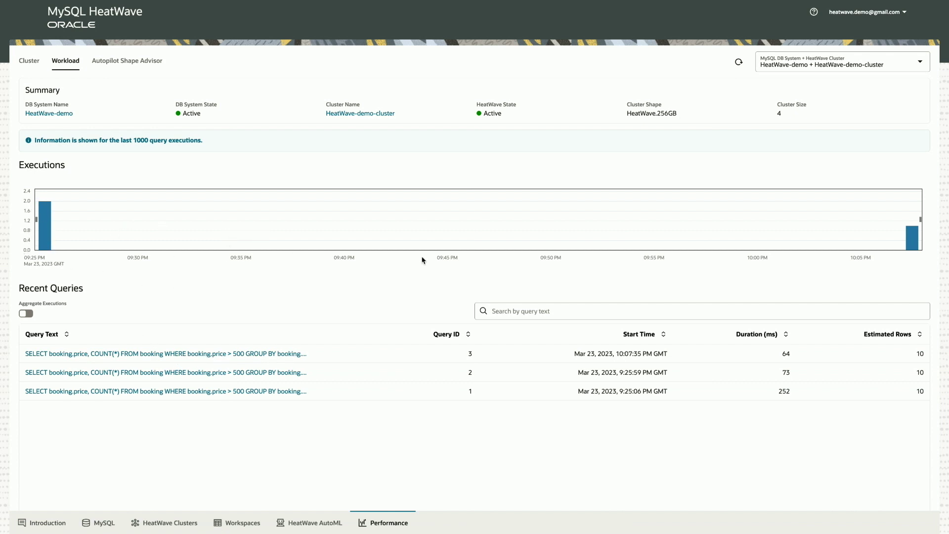
left_click(279, 354)
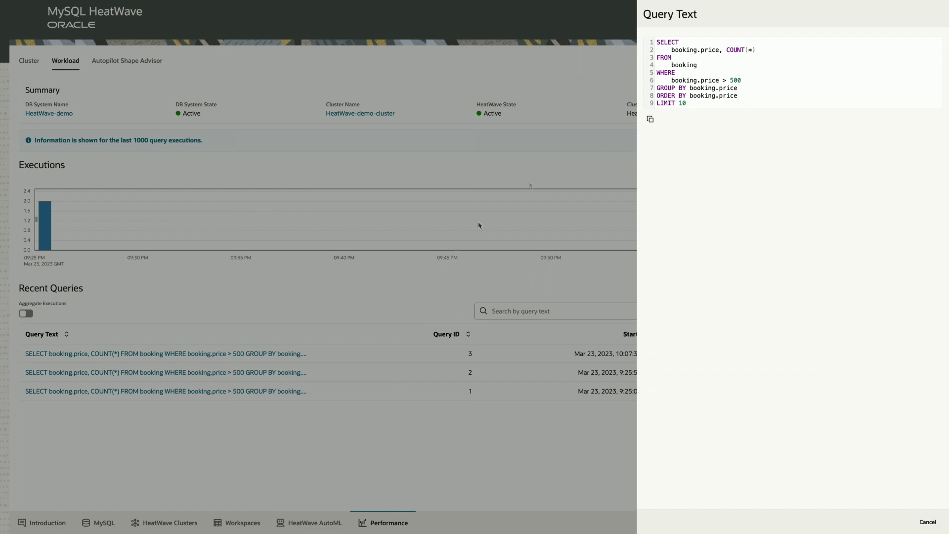
left_click(927, 522)
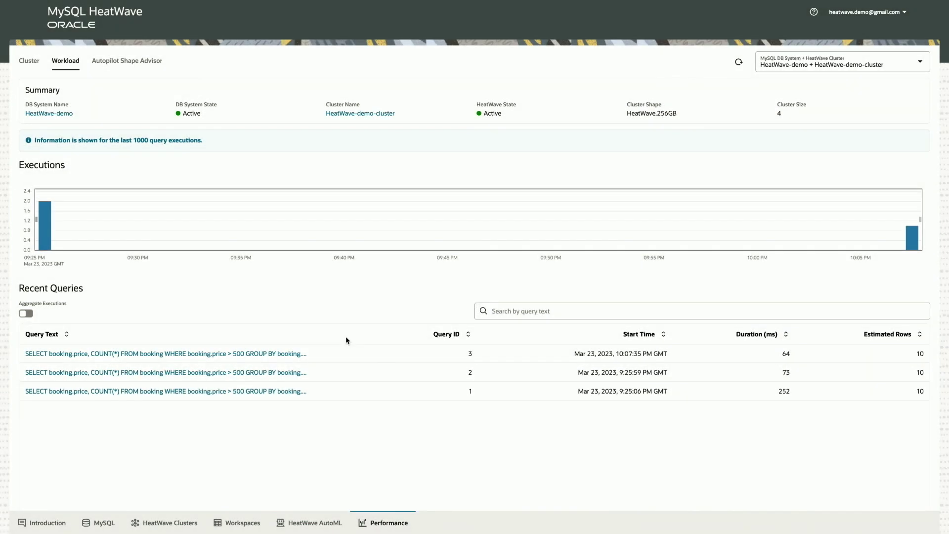
Step: Examine the Autopilot Shape Advisor's shape prediction and recommended action, and expand the Buffer Pool Insights to view their statistics
left_click(147, 61)
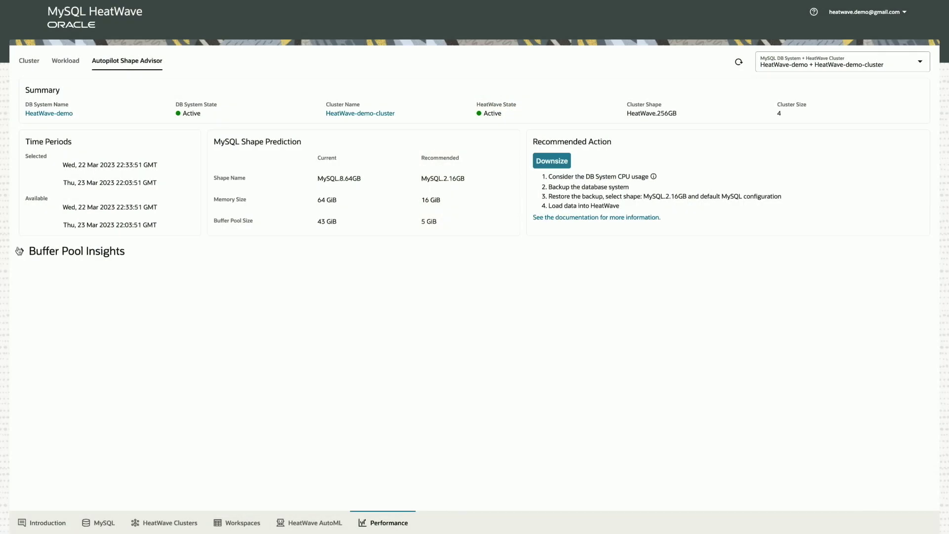
left_click(21, 252)
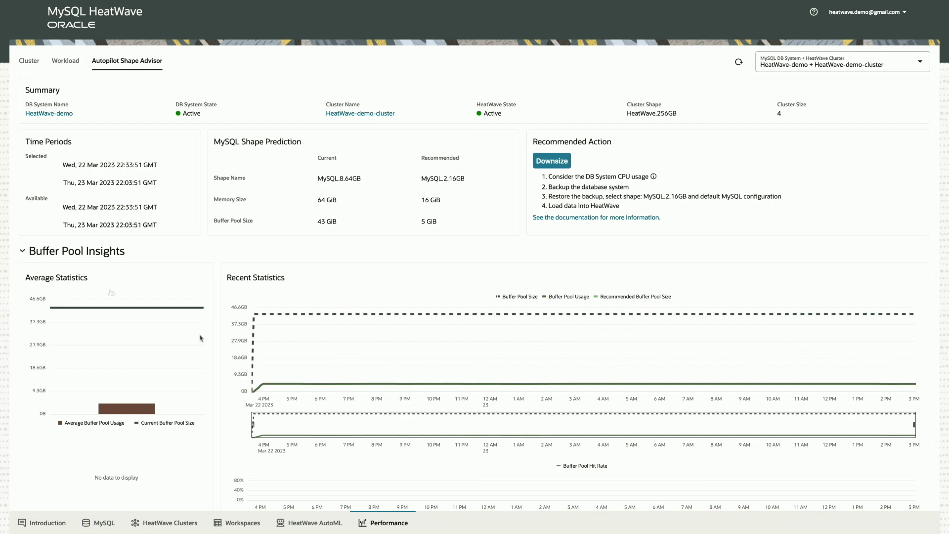
scroll(361, 375, "down", 1)
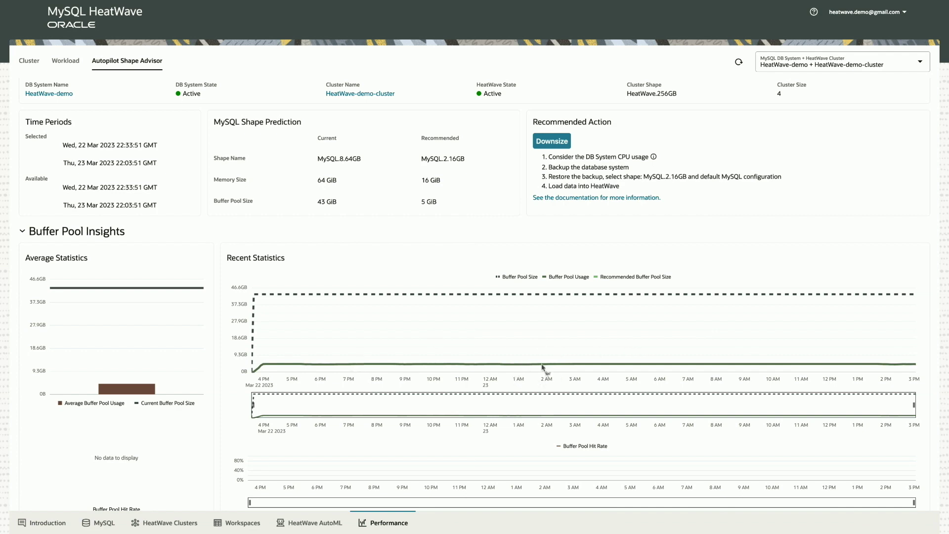
scroll(544, 371, "up", 1)
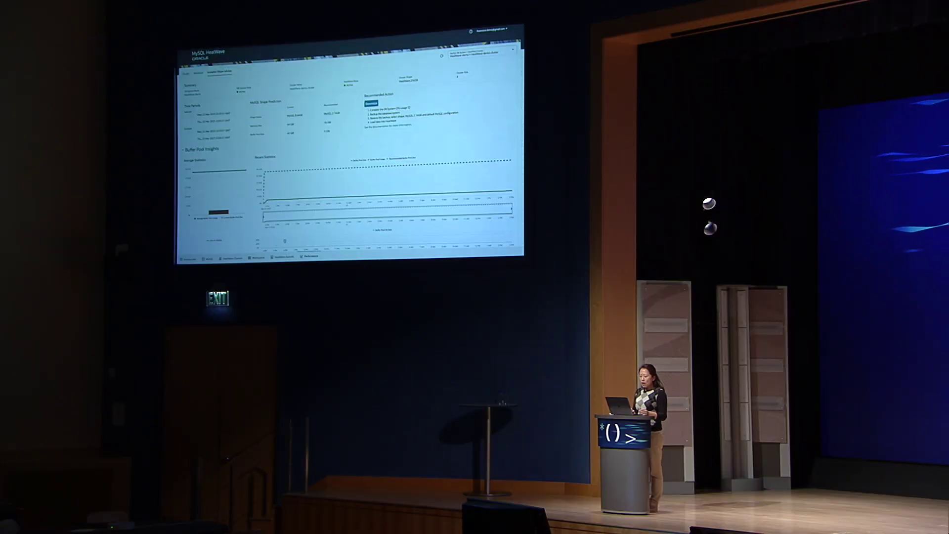
Step: Open the HeatWave AutoML page
left_click(285, 257)
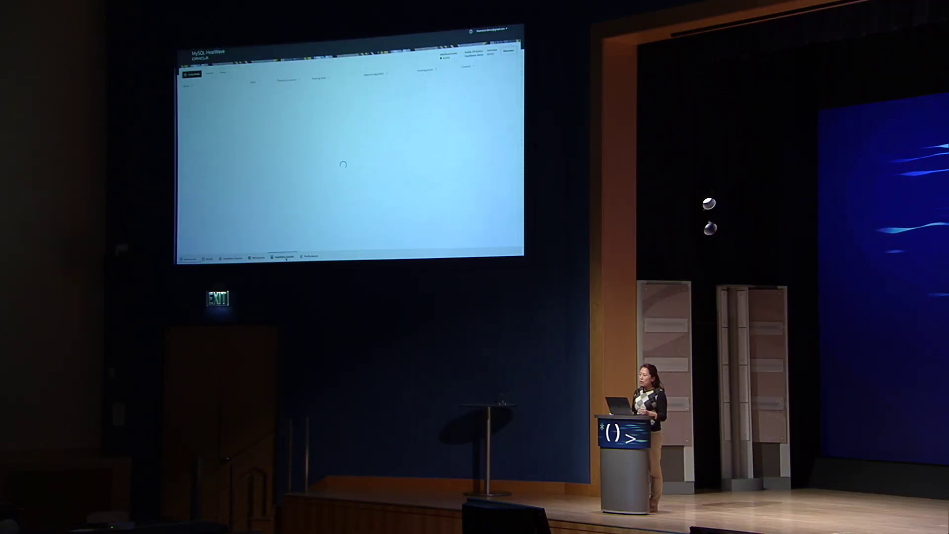